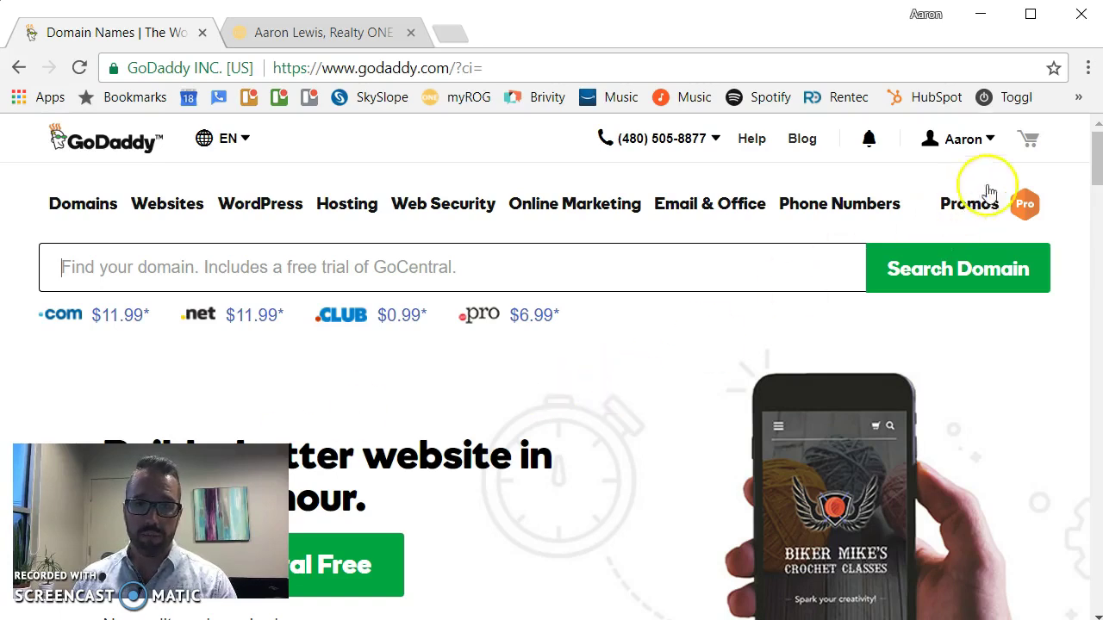
- Open DNS management for the first domain in the account and begin adding a forwarding rule for the domain
click(965, 148)
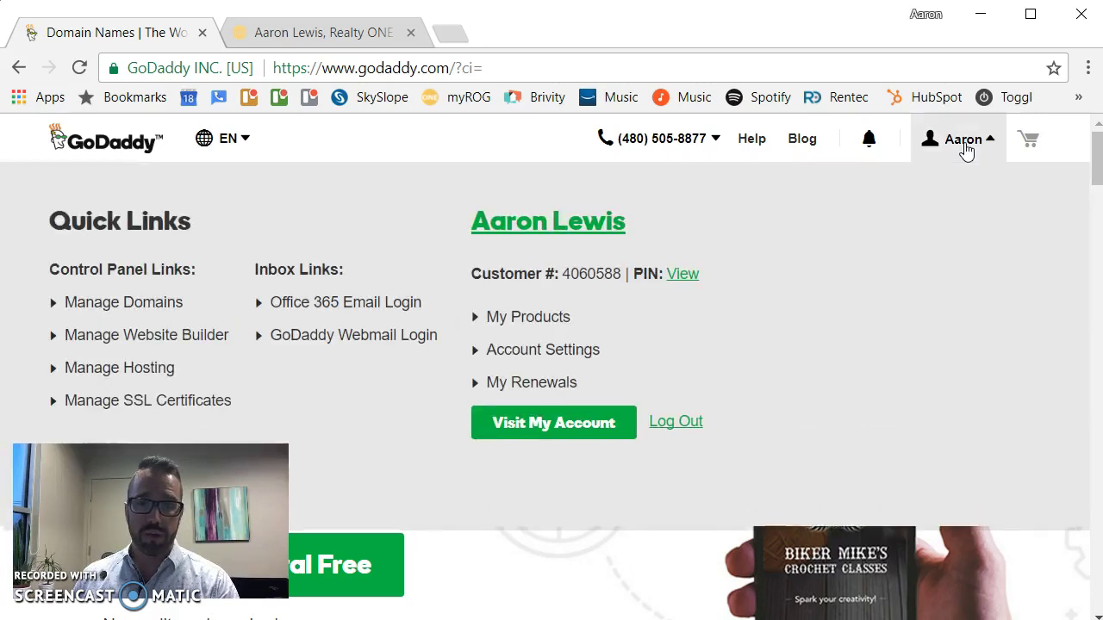
click(125, 311)
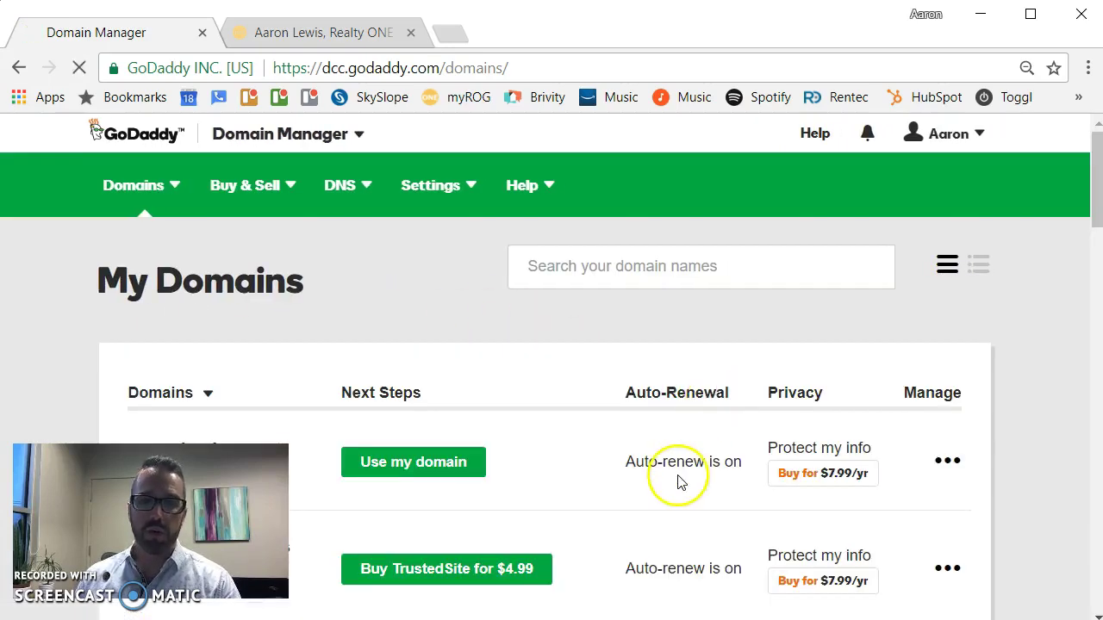
click(947, 463)
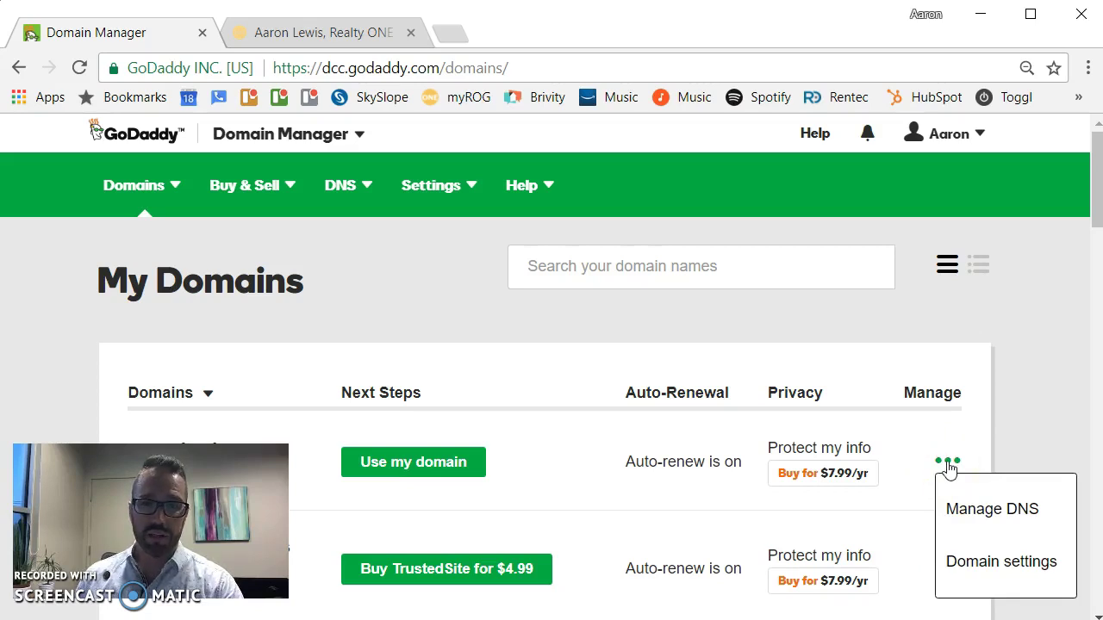
click(977, 511)
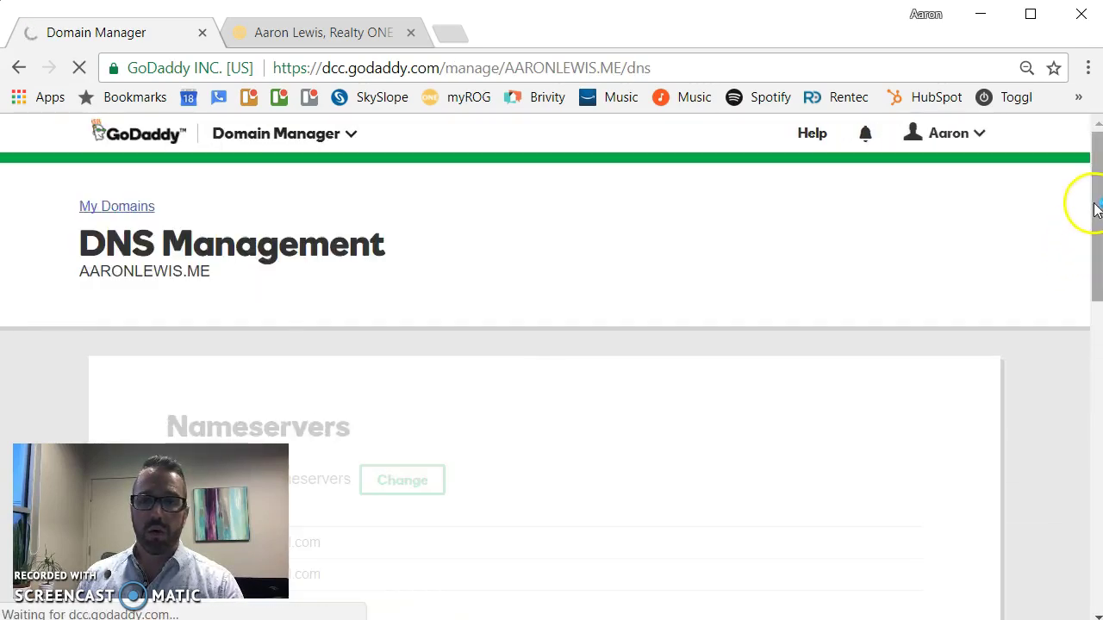
drag(1098, 195, 1101, 506)
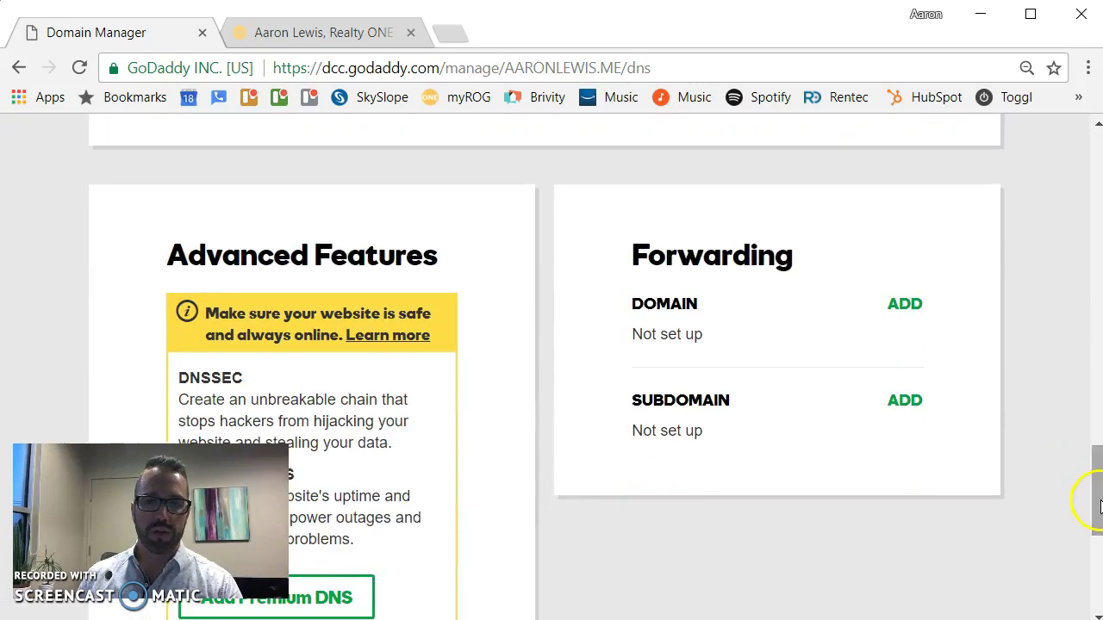
click(905, 307)
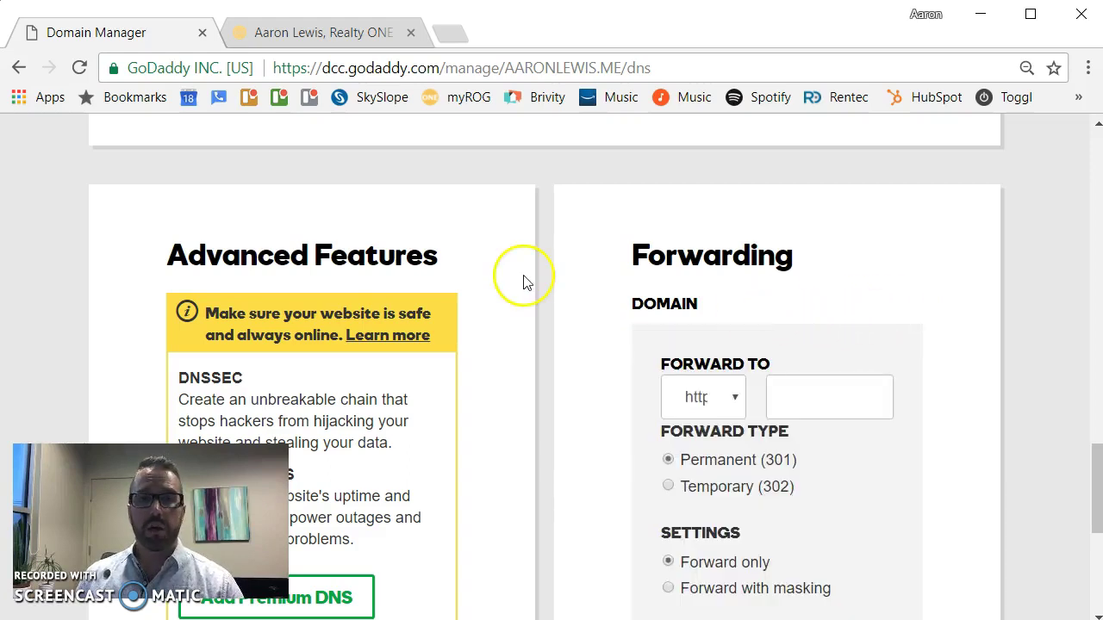
- Copy the full web address of the agent's Realty ONE Group profile page from the other browser tab
click(341, 35)
click(488, 69)
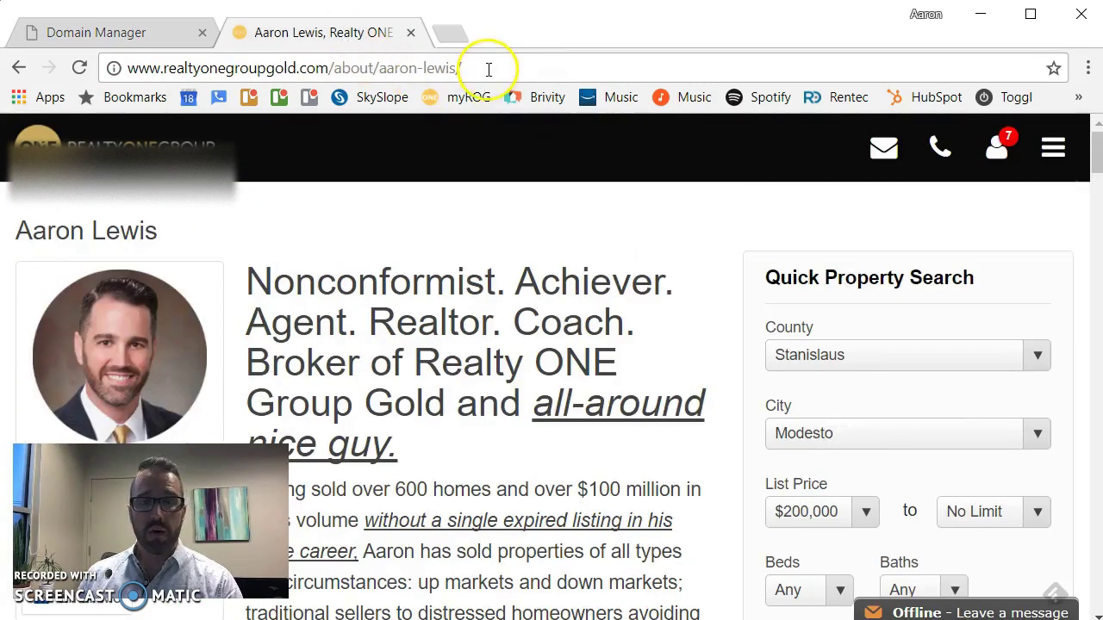
drag(488, 73, 123, 76)
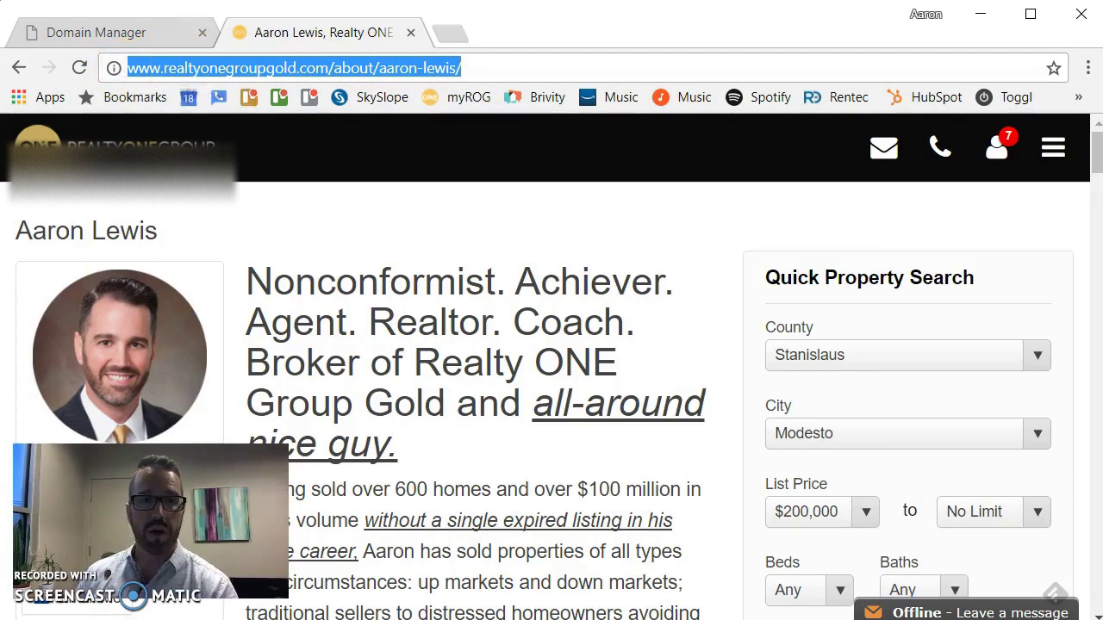
drag(296, 68, 299, 74)
right_click(298, 72)
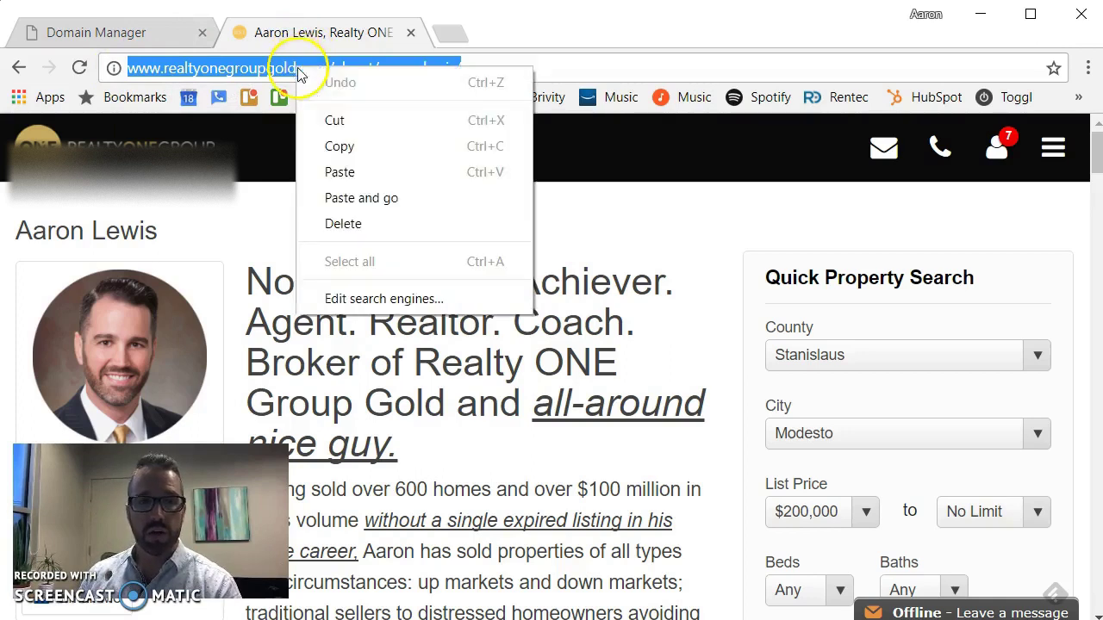
click(339, 145)
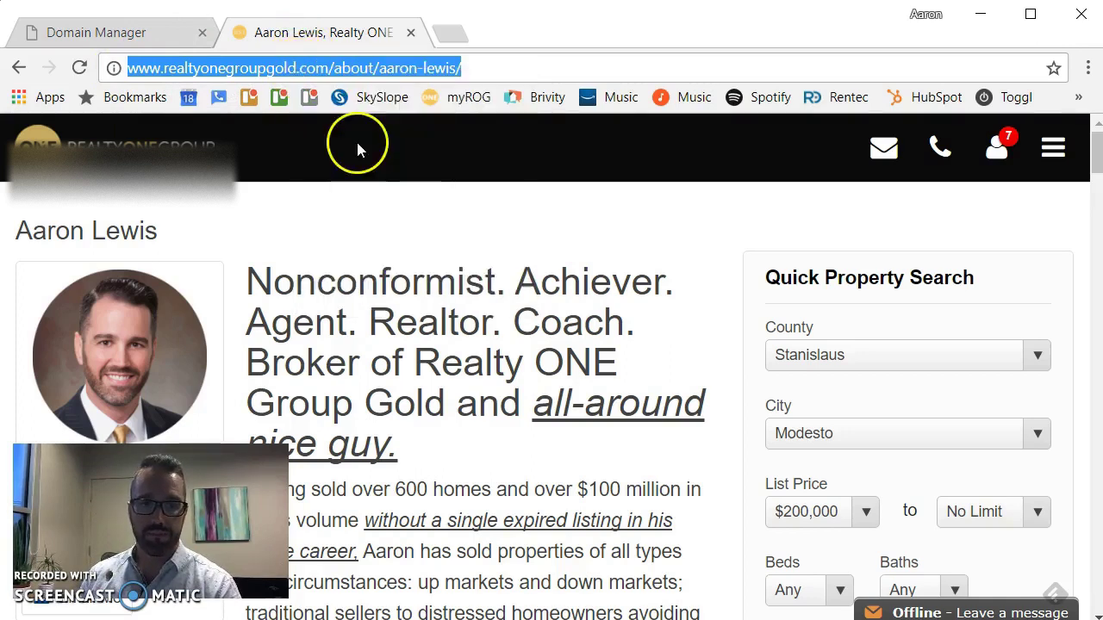
click(107, 31)
click(716, 407)
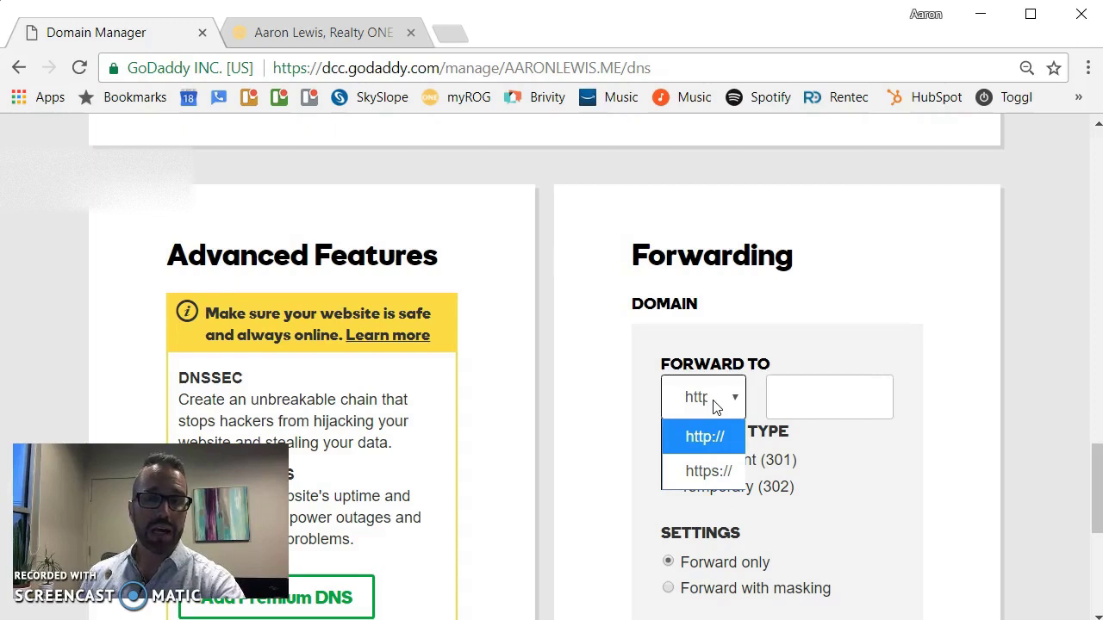
click(340, 30)
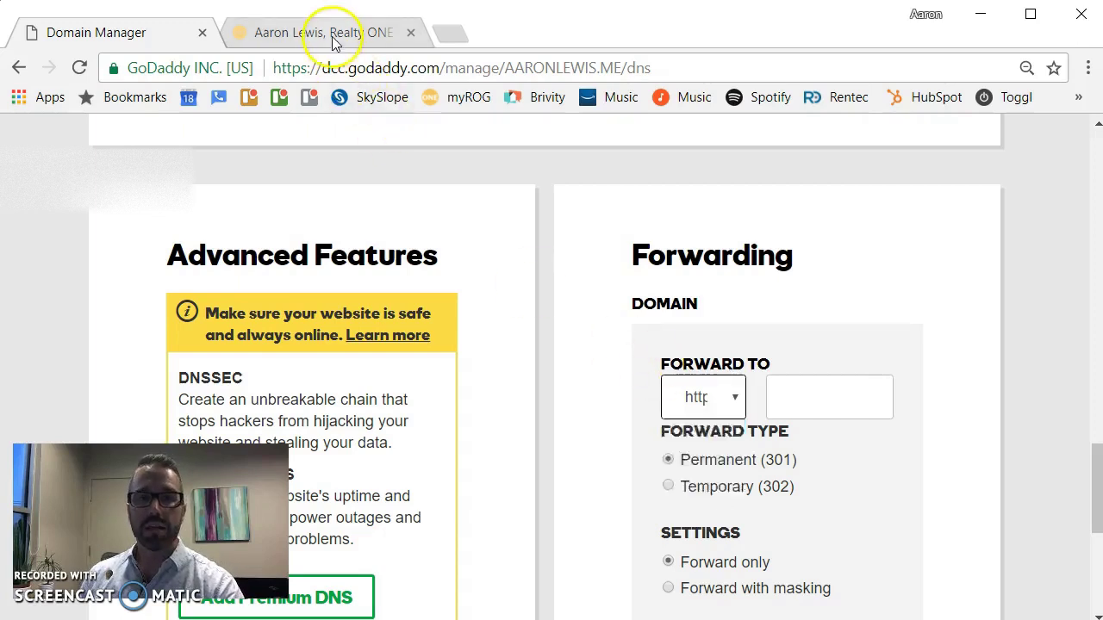
click(332, 34)
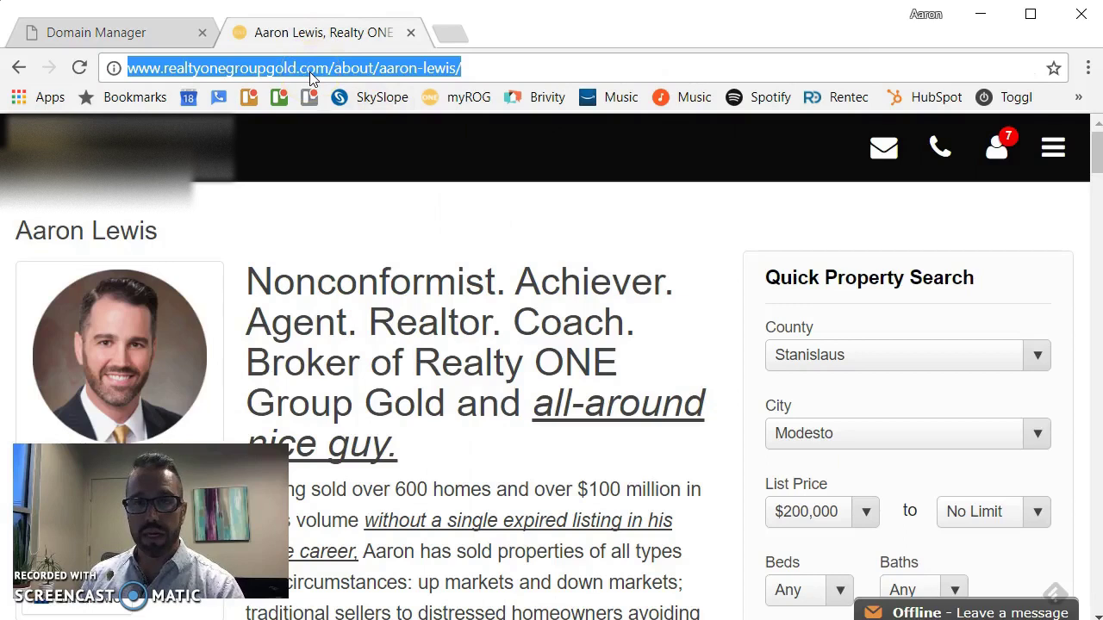
click(112, 36)
click(718, 401)
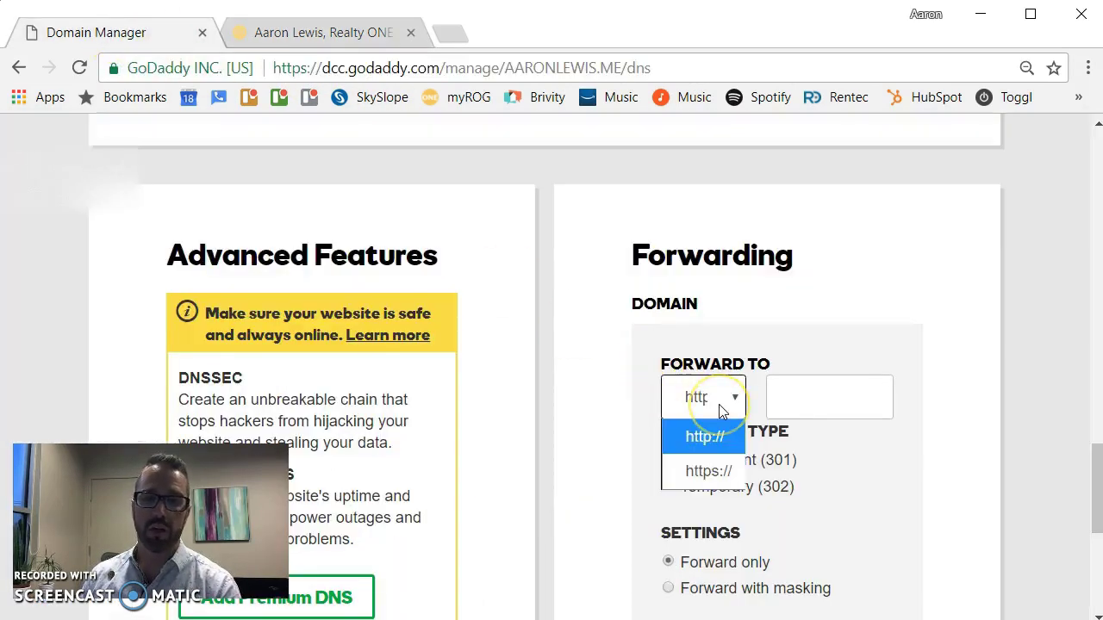
click(698, 435)
click(799, 397)
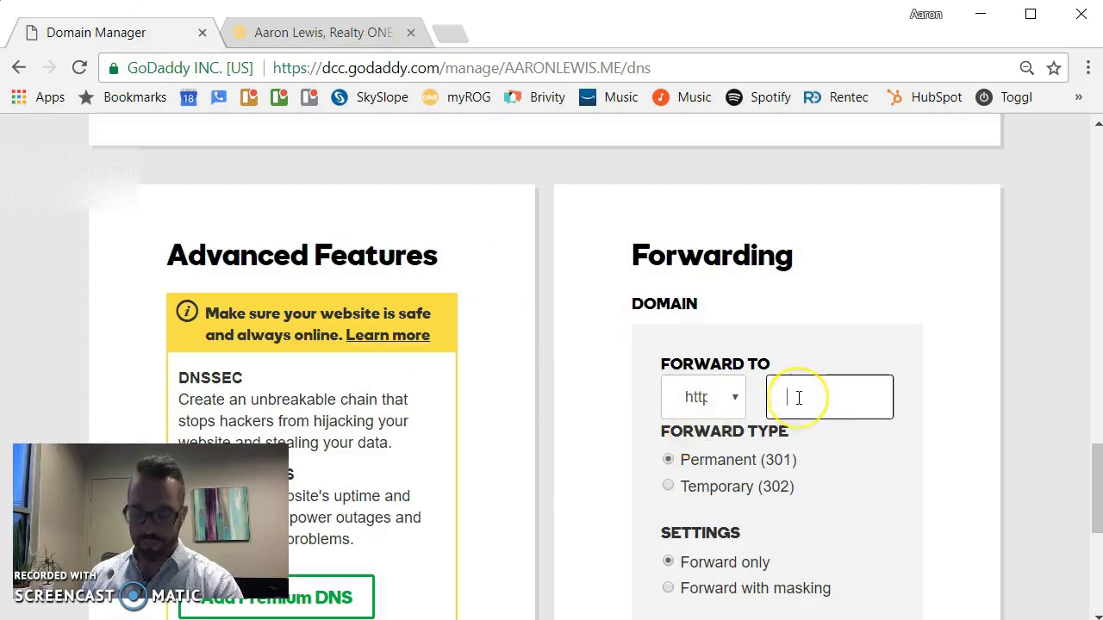
right_click(799, 397)
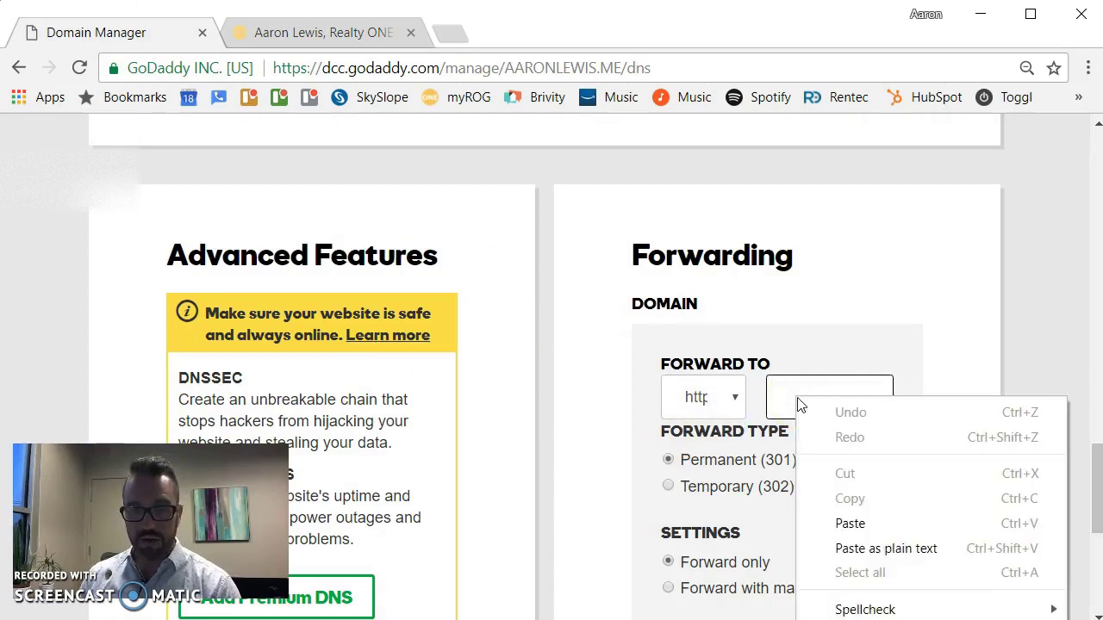
click(887, 549)
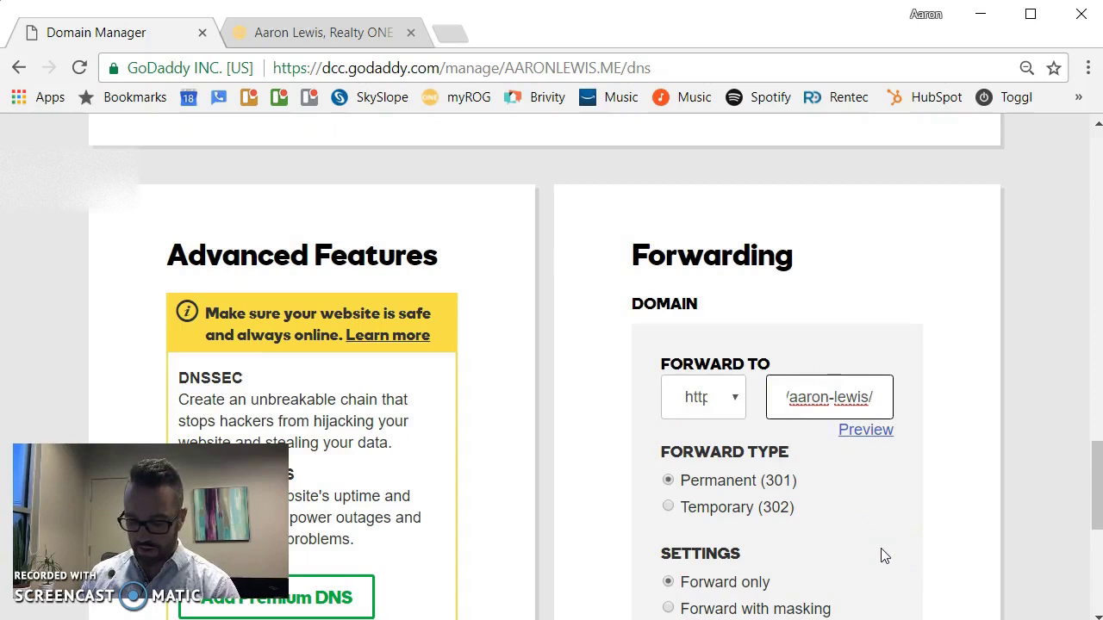
drag(853, 405, 828, 401)
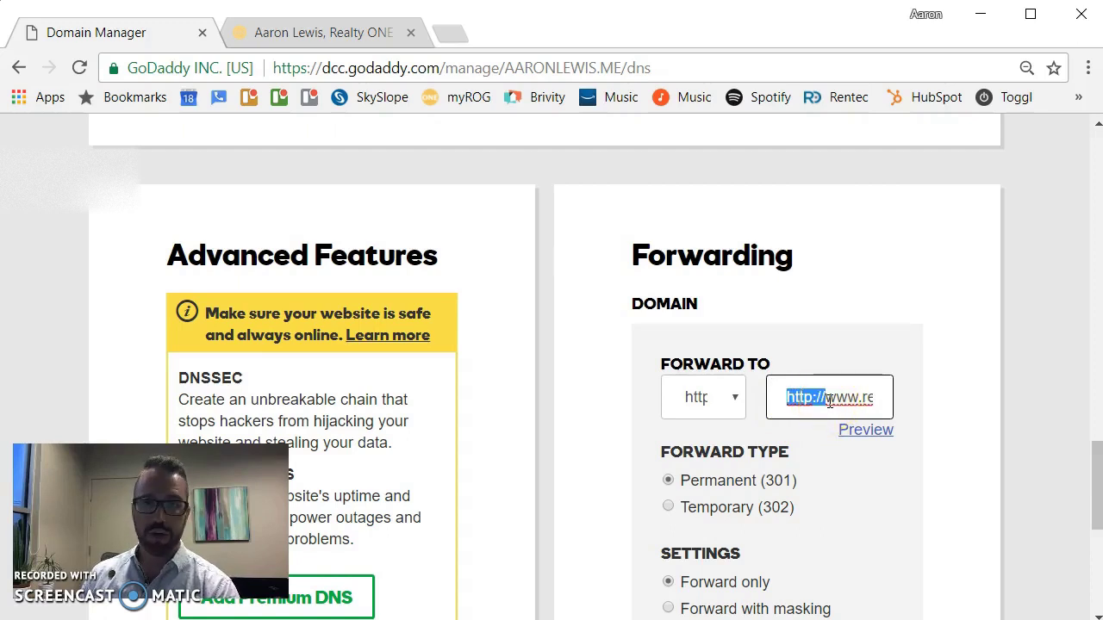
key(BackSpace)
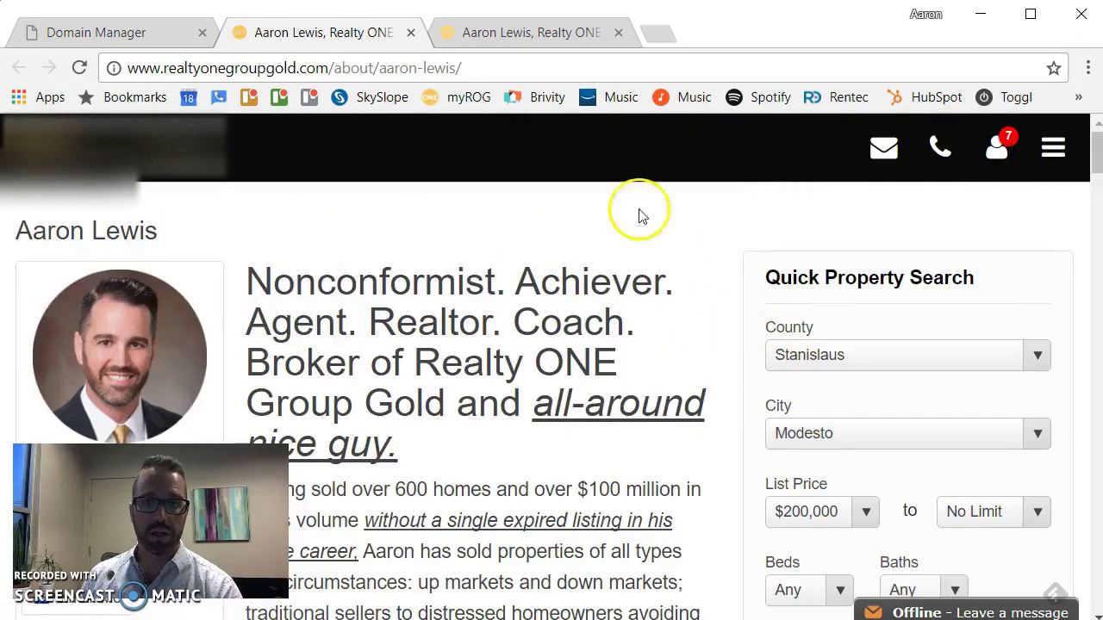
click(411, 33)
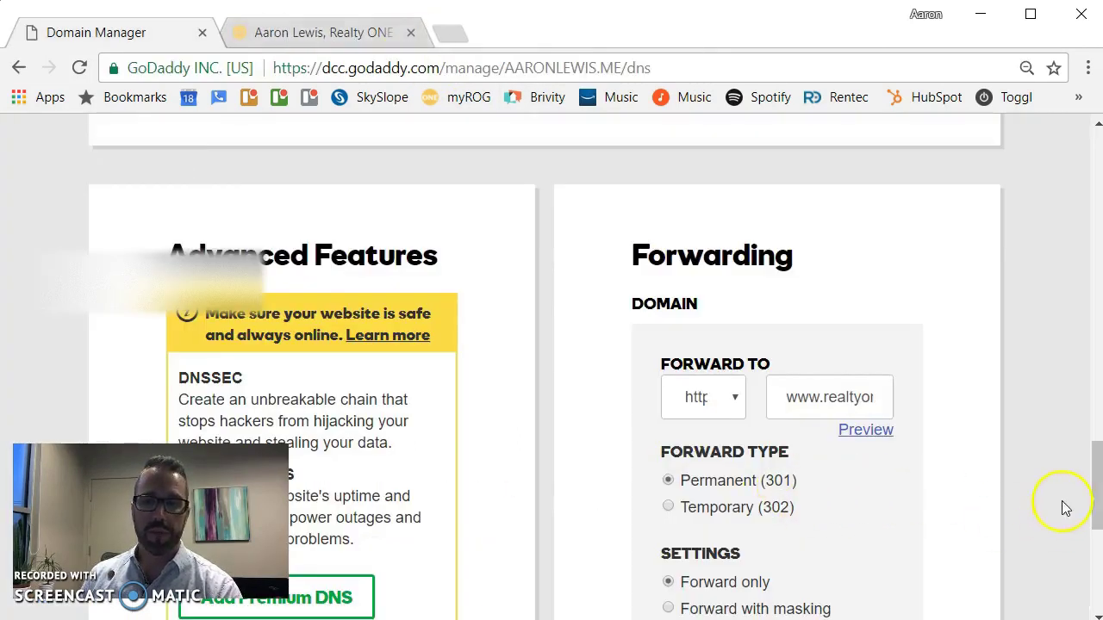
- Examine the forwarding type and masking options, comparing them with the address shown on the profile page
drag(1098, 476, 1098, 510)
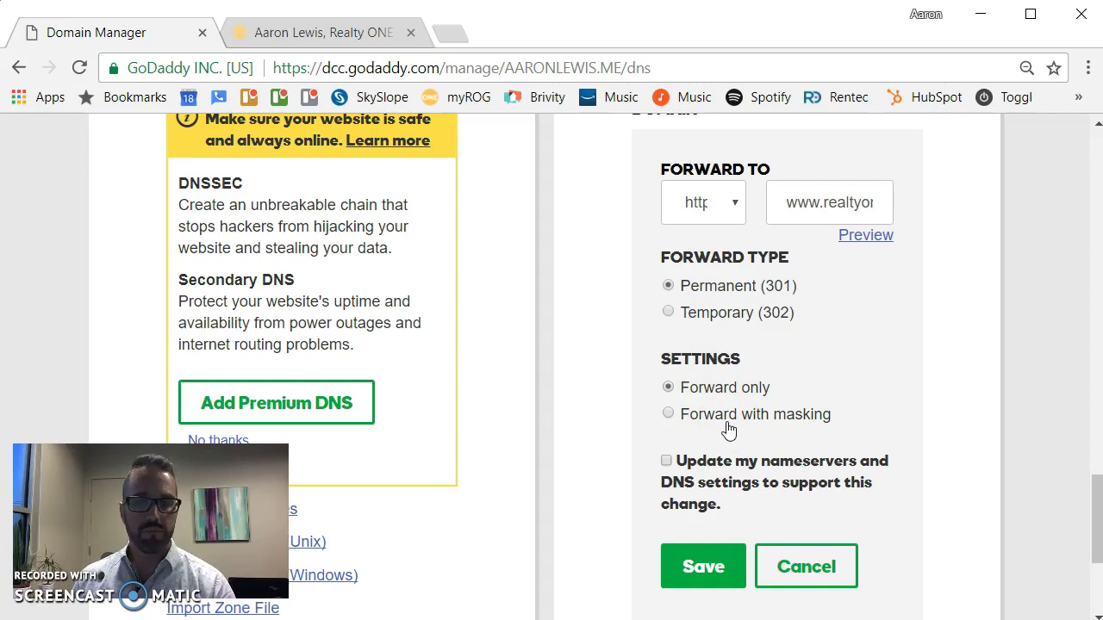
click(342, 33)
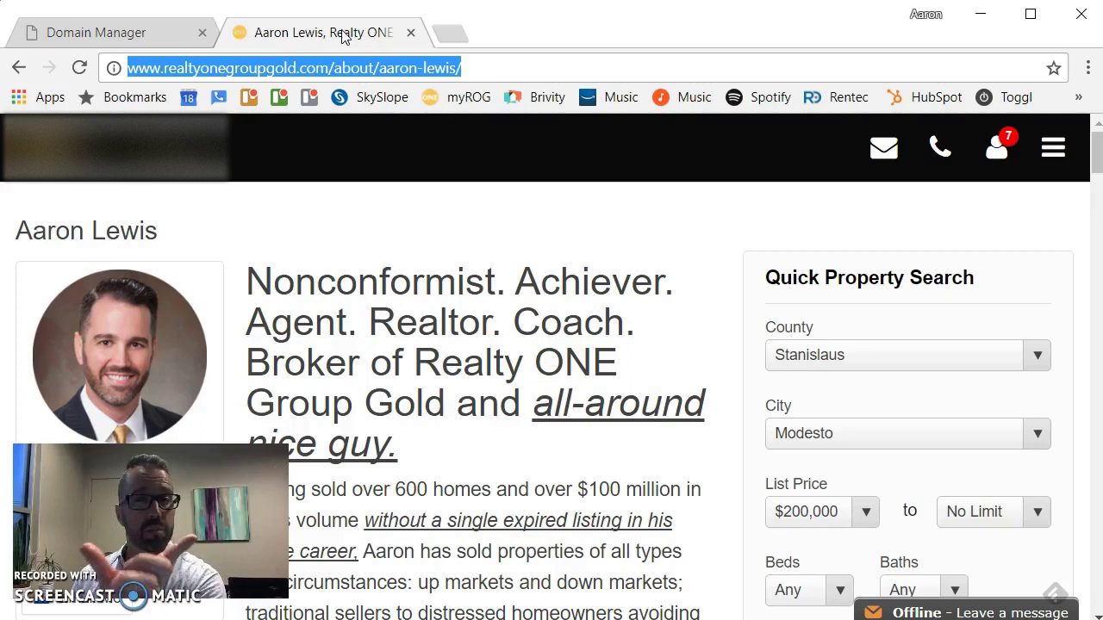
click(130, 35)
drag(832, 415, 745, 424)
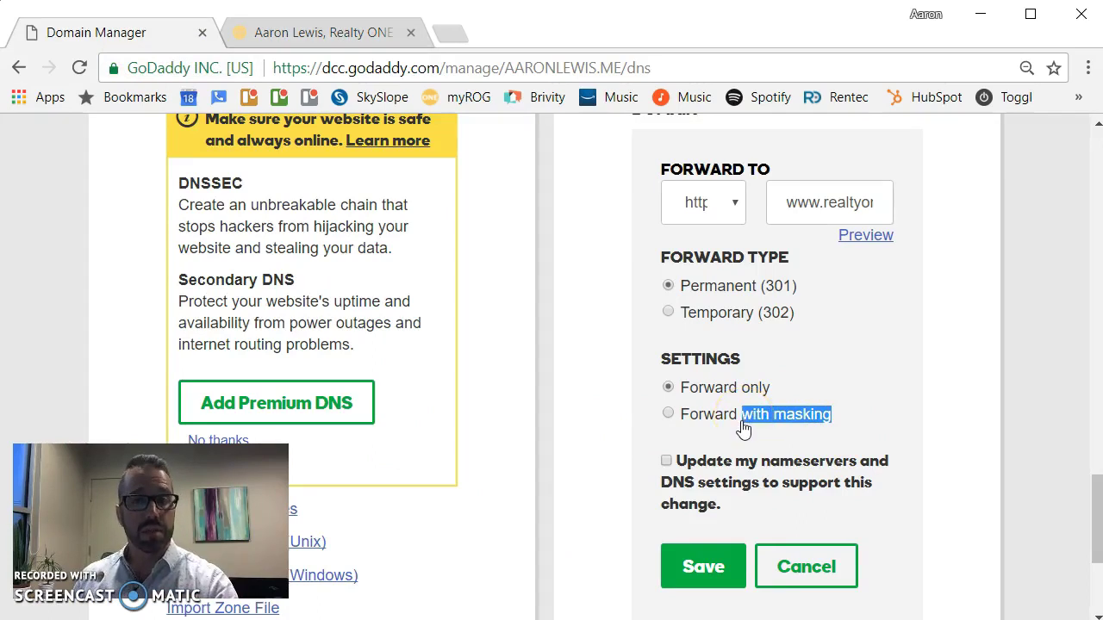
- Enter the custom .me domain as the address in the profile page's tab to illustrate a masked URL
click(343, 38)
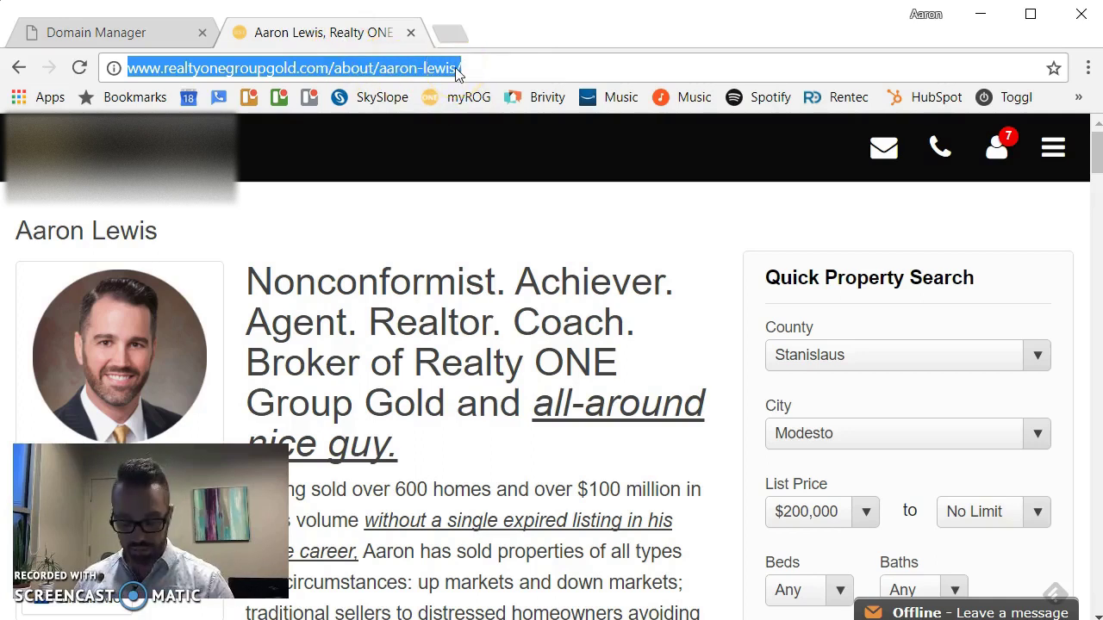
text(aaronlewis.me)
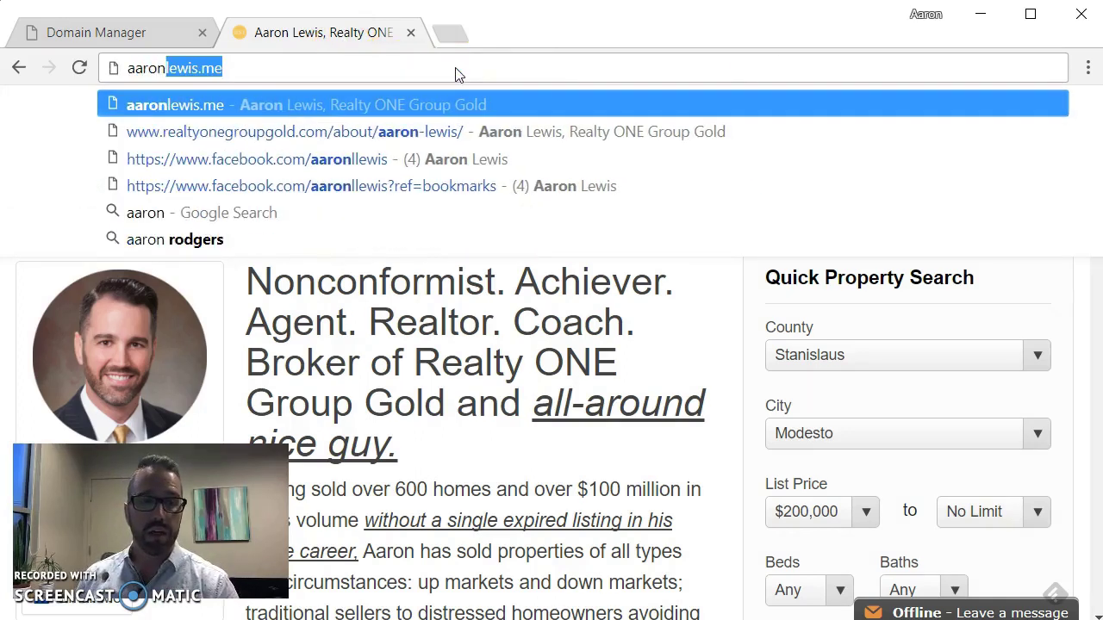
key(Right)
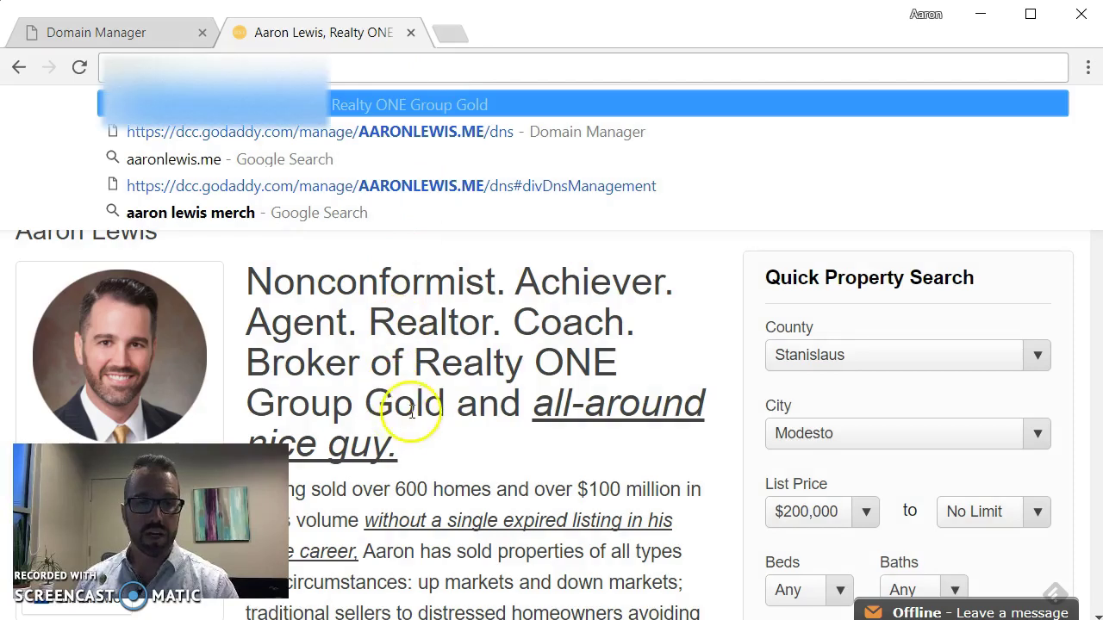
key(Return)
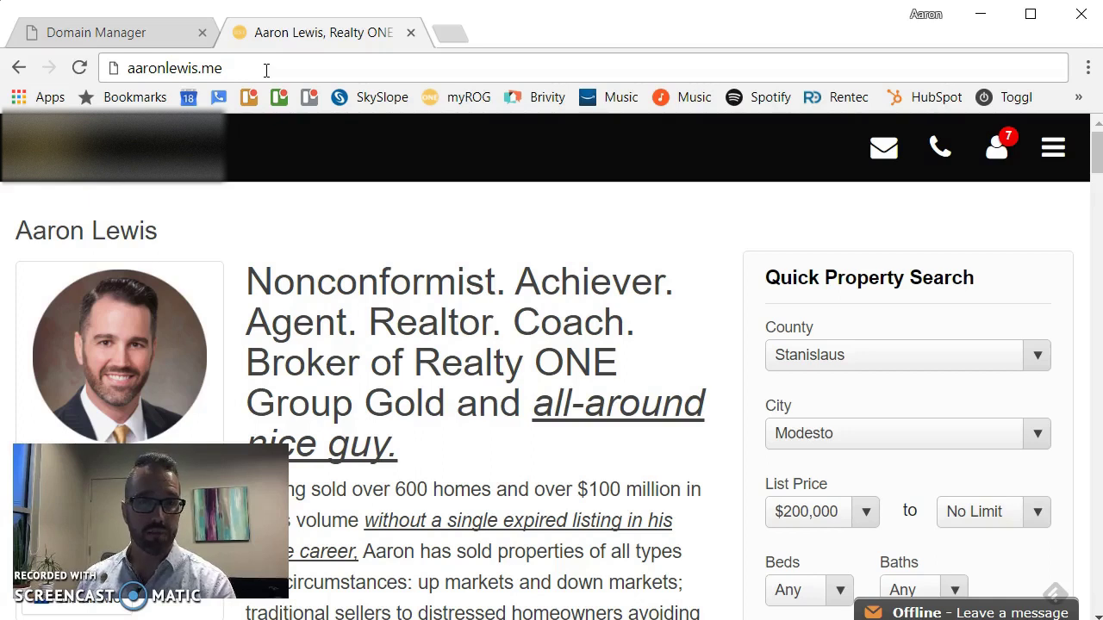
- Try the Forward with masking setting and review its title, description and keywords fields
click(91, 30)
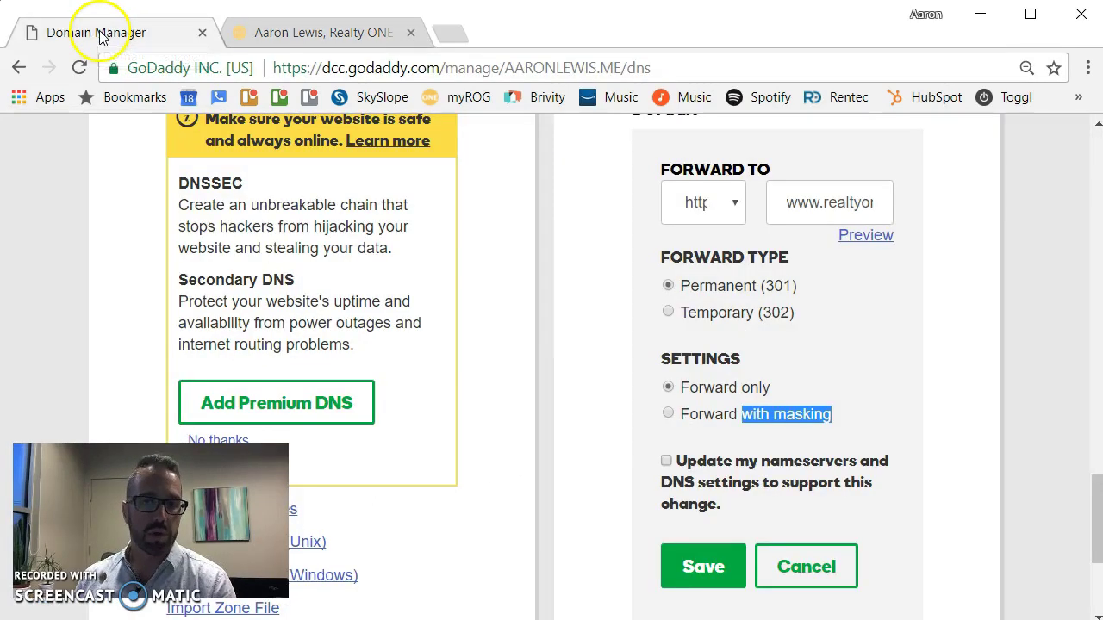
click(671, 414)
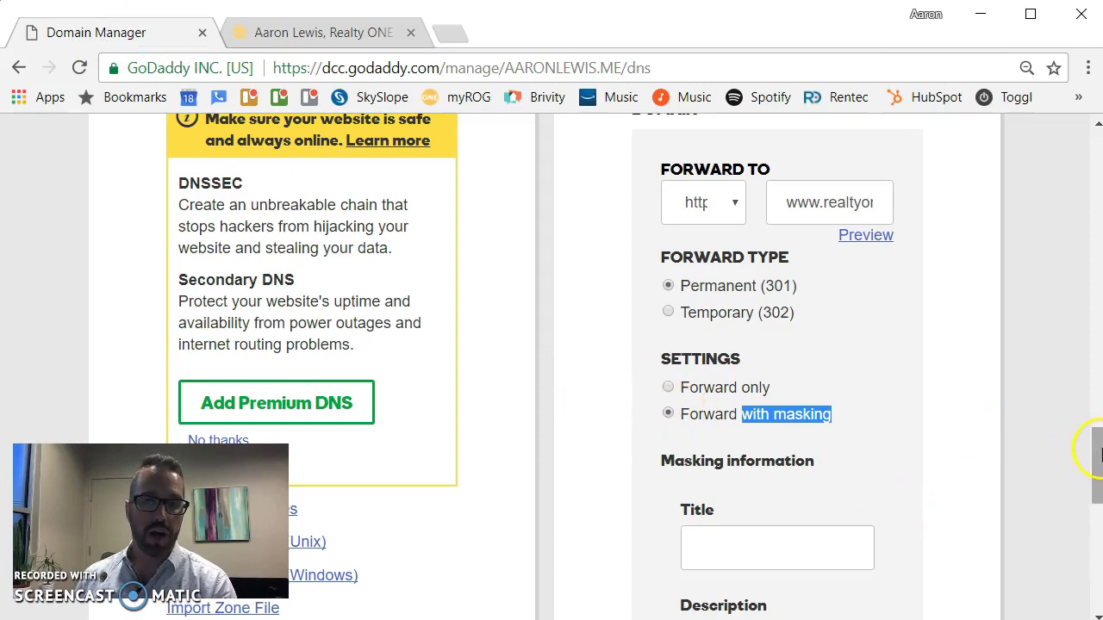
drag(1095, 457, 1091, 501)
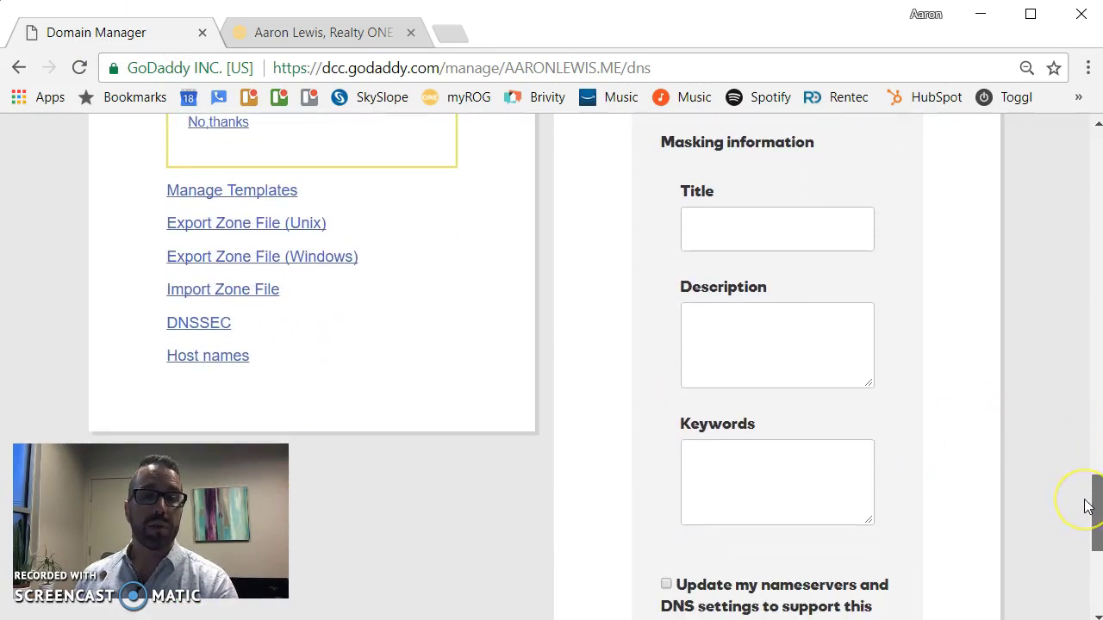
click(1096, 508)
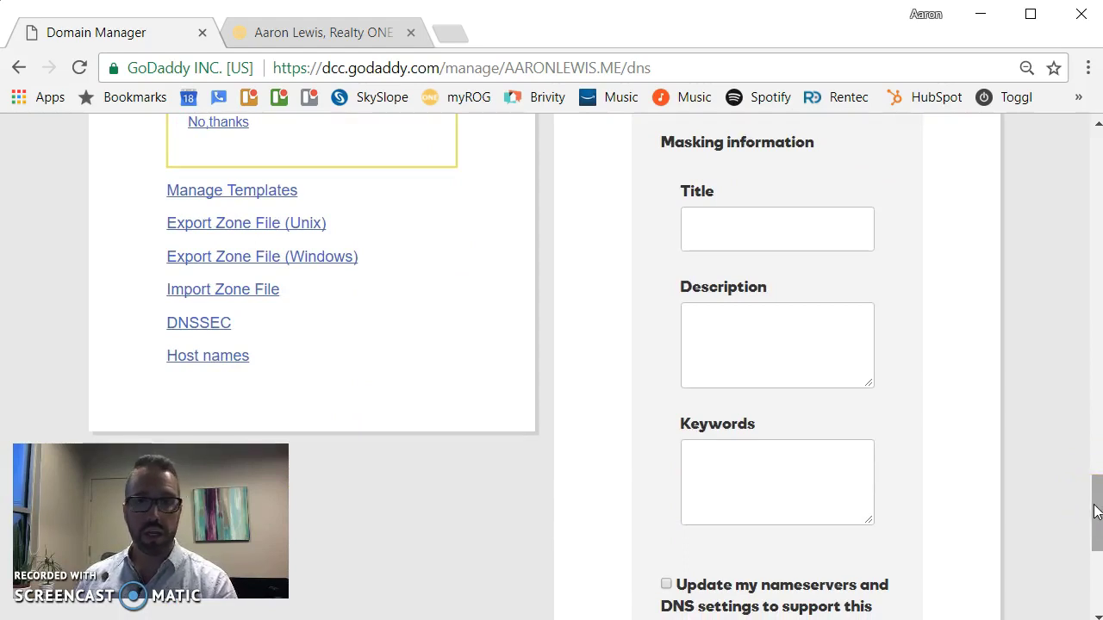
drag(1096, 511, 1095, 489)
scroll(672, 191, down, 3)
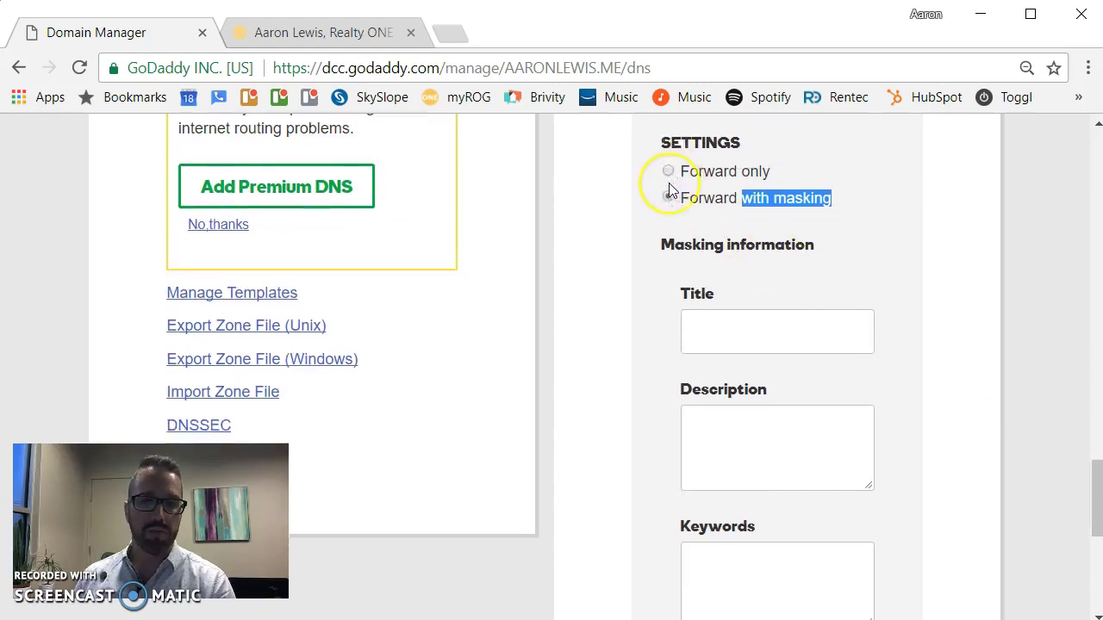
drag(1097, 533, 1101, 500)
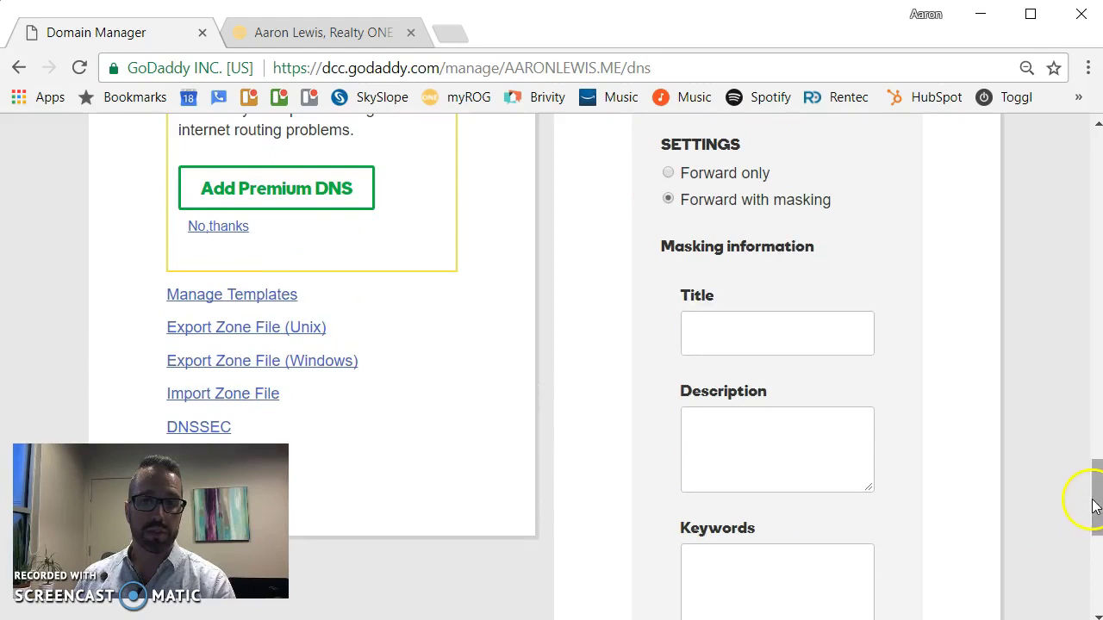
- Set the forwarding to Forward only and enable updating the nameservers and DNS settings to support this change
click(668, 172)
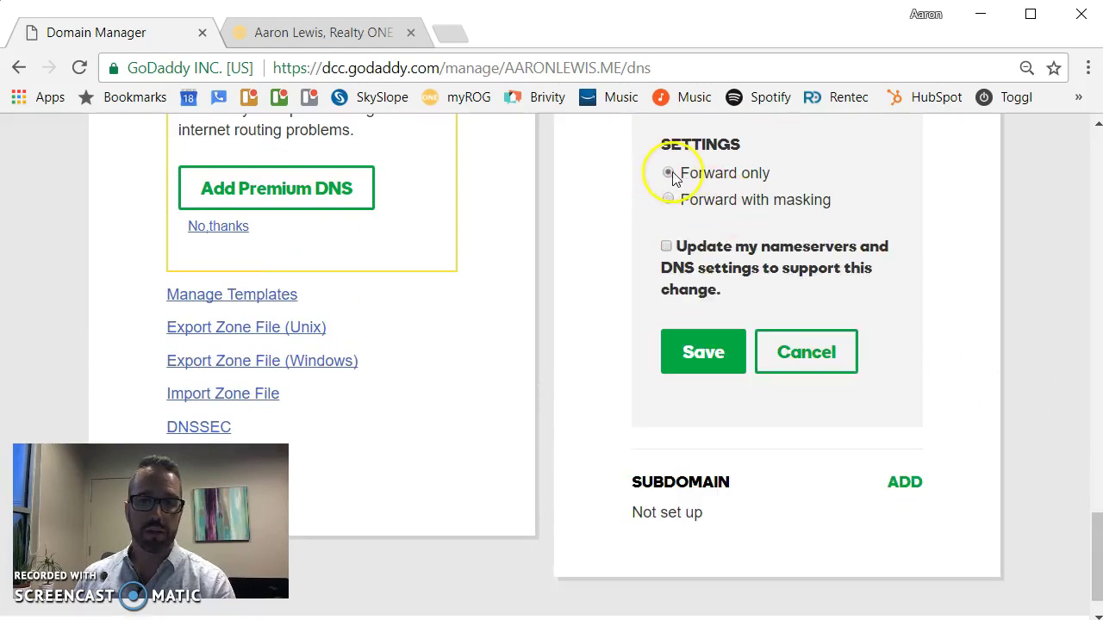
click(666, 247)
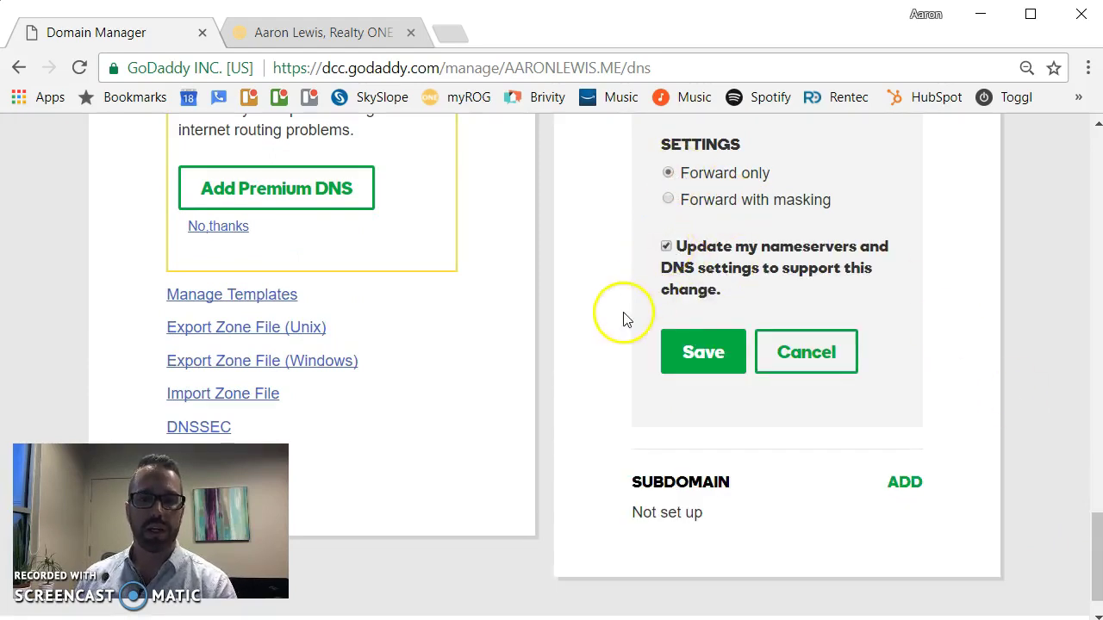
- Save the domain forwarding settings and dismiss the notice about updates being processed
click(700, 357)
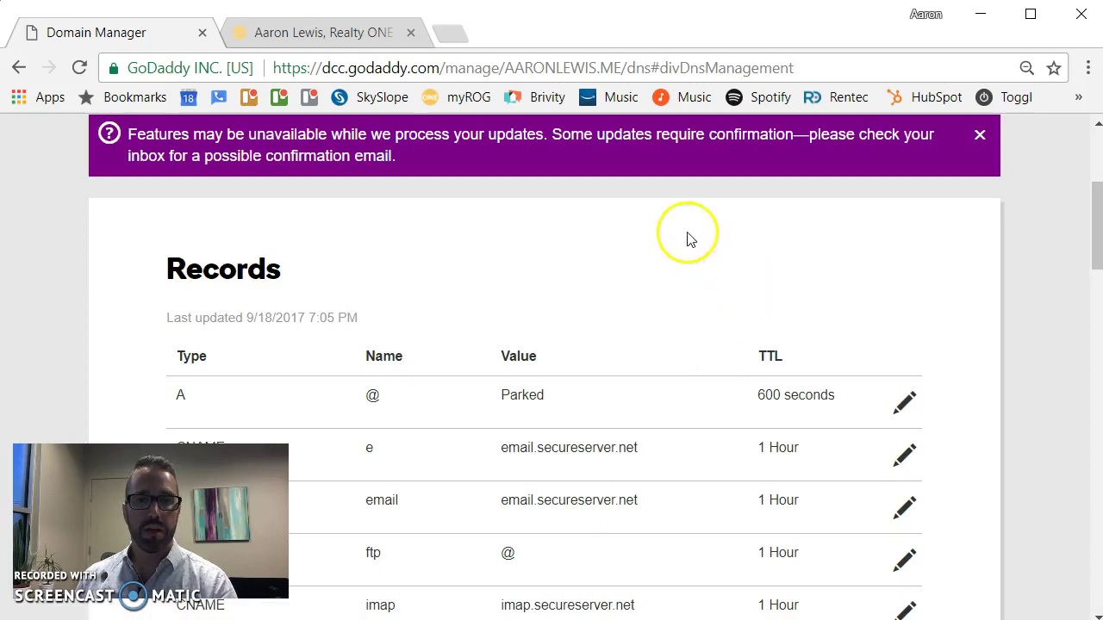
click(980, 137)
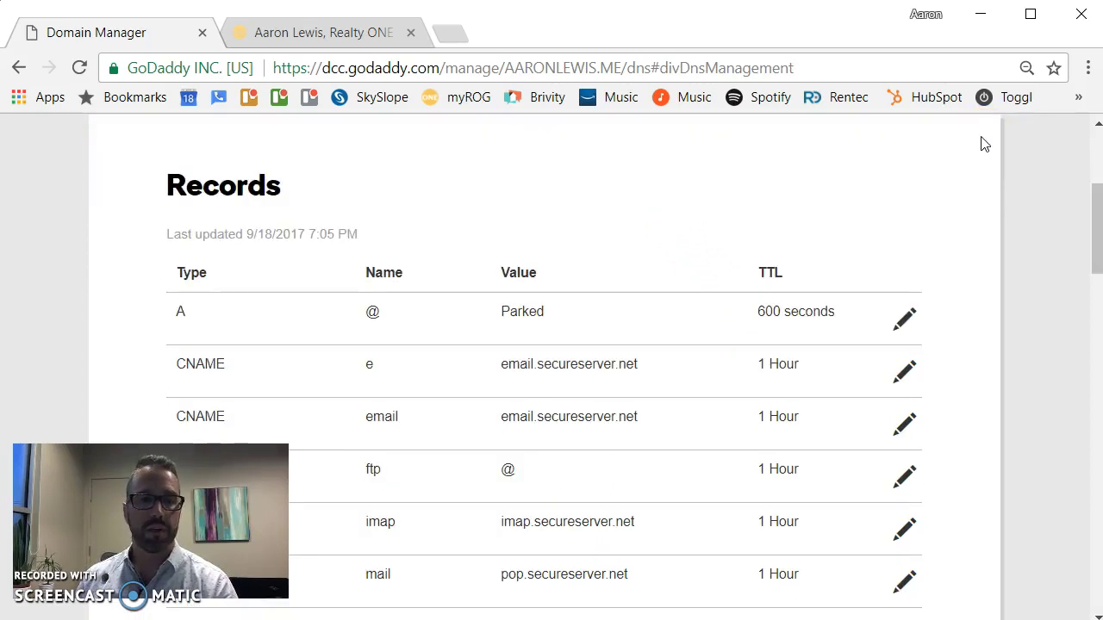
- Copy the custom .me domain name shown beneath the DNS Management heading
scroll(1033, 266, up, 3)
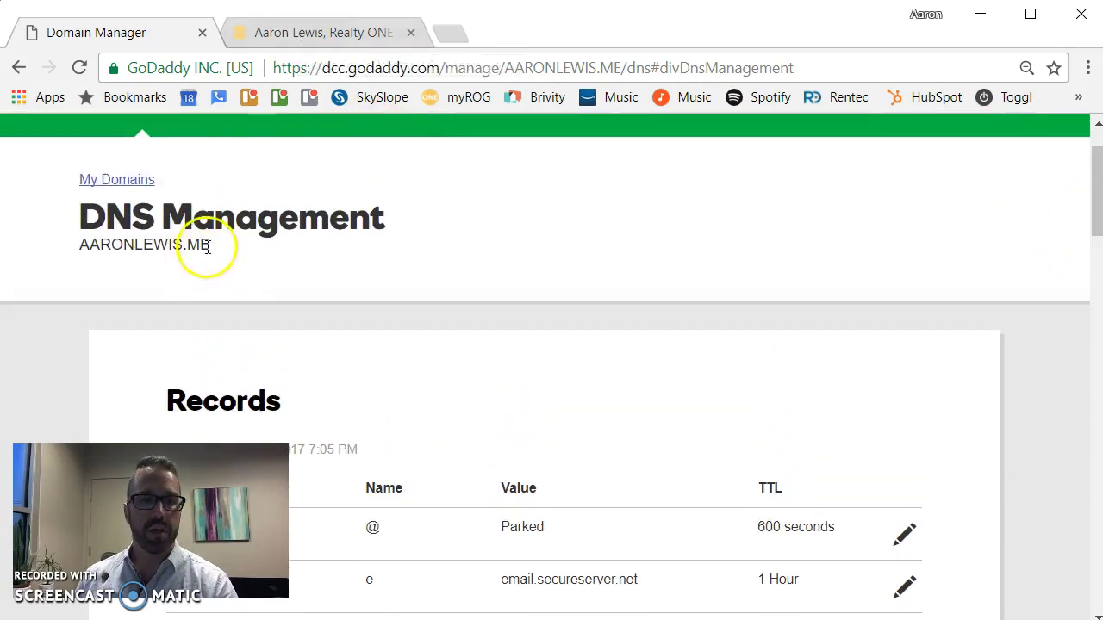
drag(211, 247, 74, 250)
key(ctrl+c)
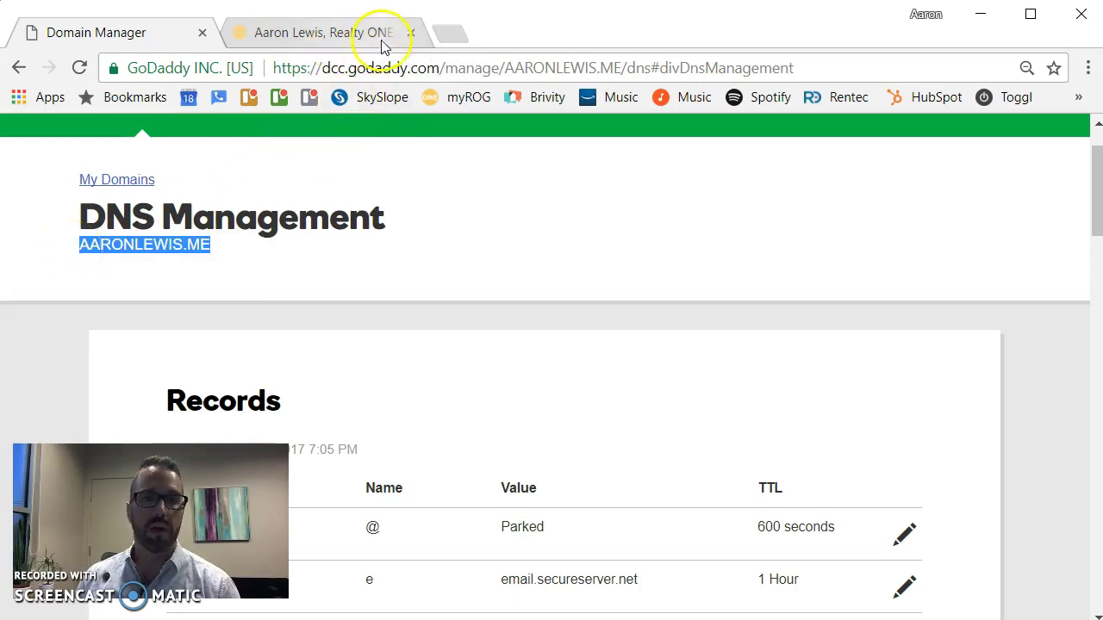
- Close the old profile page tab and load the copied custom domain in a new tab to test the forwarding
click(412, 35)
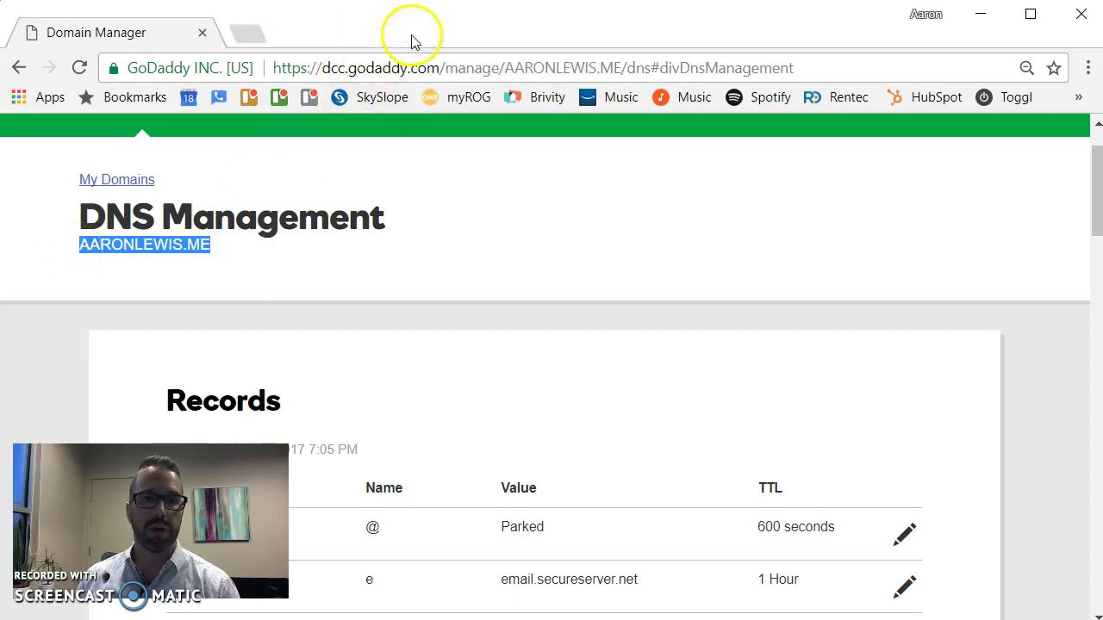
click(247, 36)
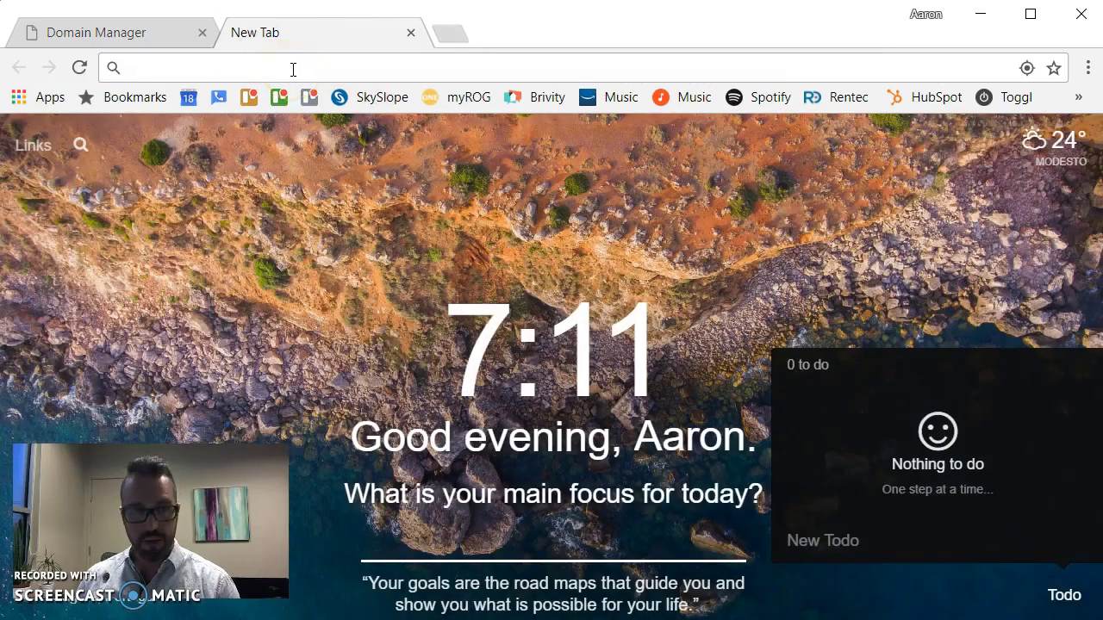
key(ctrl+v)
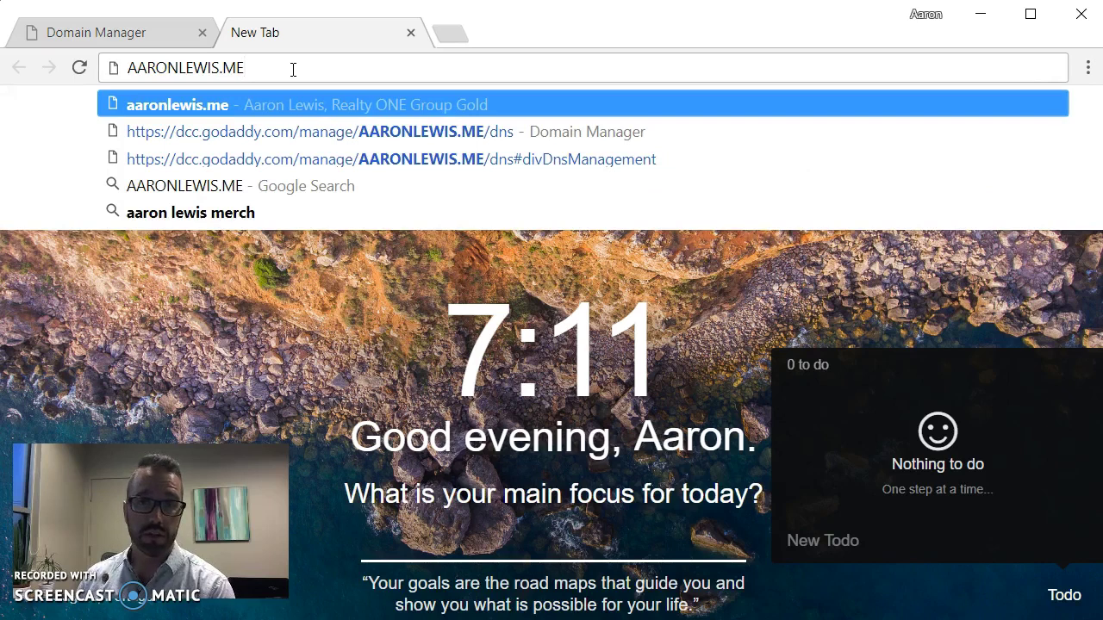
key(Return)
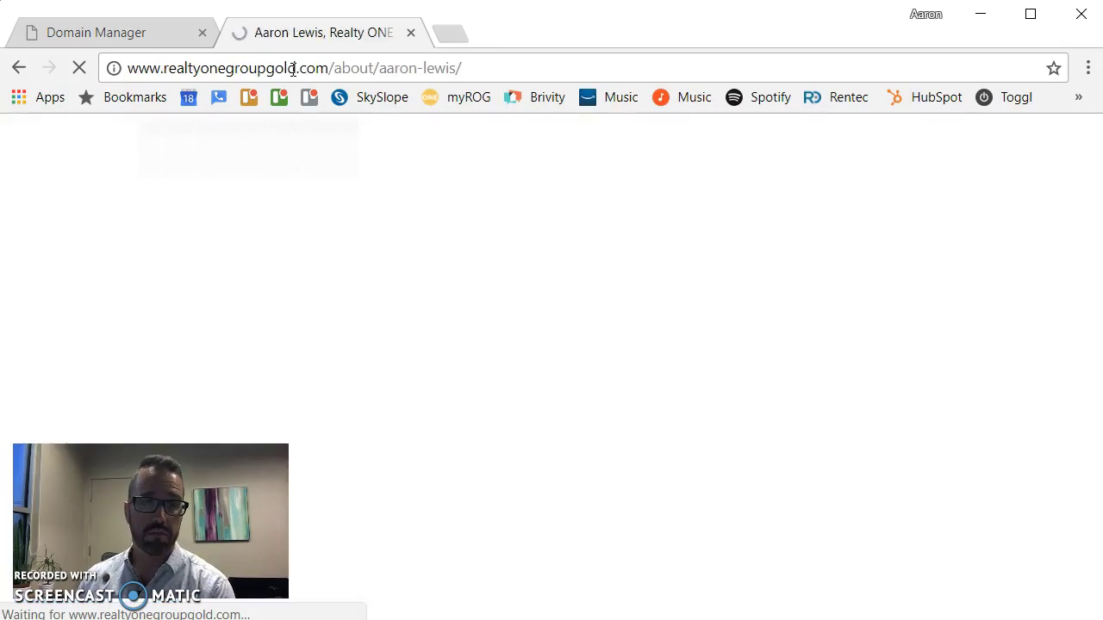